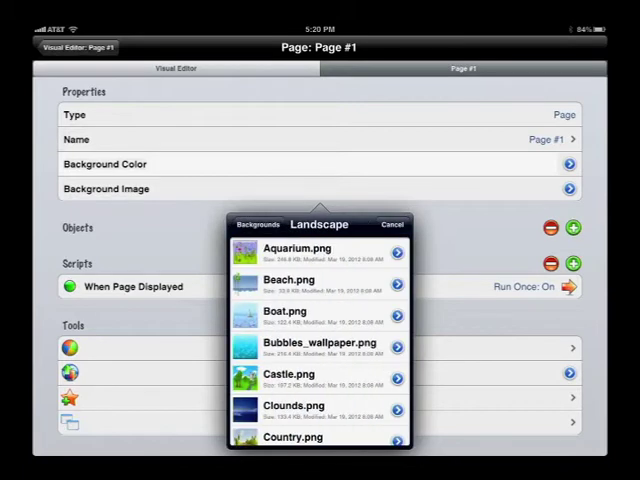
- Apply Bubbles_wallpaper.png from Landscape backgrounds as the page background image
{"action": "left_click", "coordinate": [319, 346]}
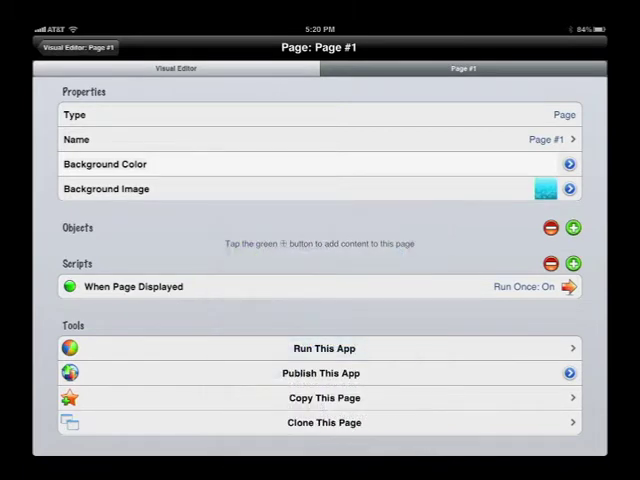
- Add a Picture object (sunflower) to the bubble page from the Visual Editor
{"action": "left_click", "coordinate": [176, 68]}
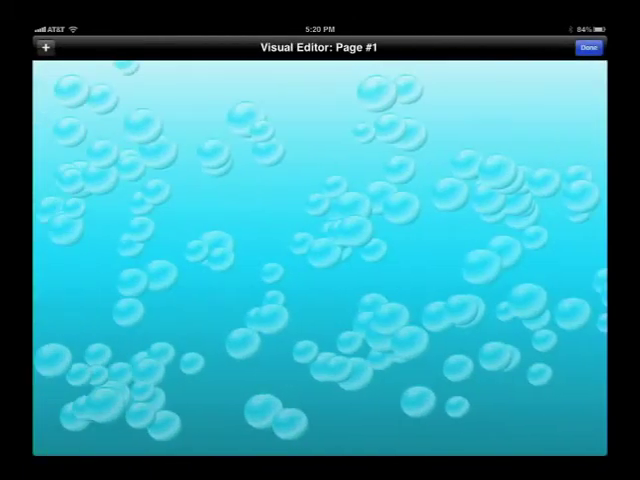
{"action": "left_click", "coordinate": [45, 47]}
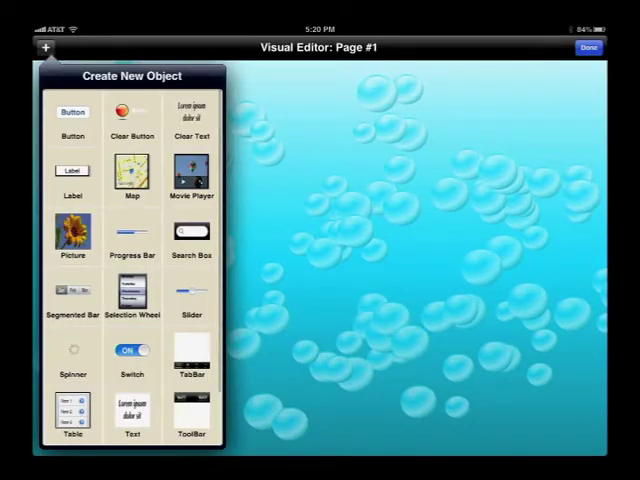
{"action": "left_click", "coordinate": [73, 233]}
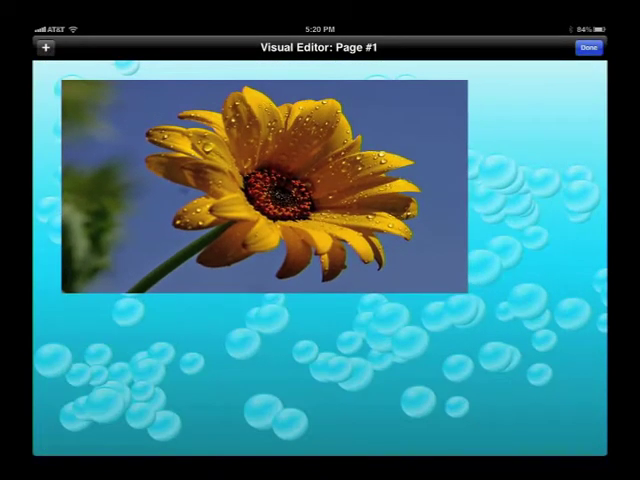
- Centre the sunflower picture on the page and enlarge it by its corner
{"action": "left_click_drag", "start_coordinate": [268, 188], "coordinate": [296, 255]}
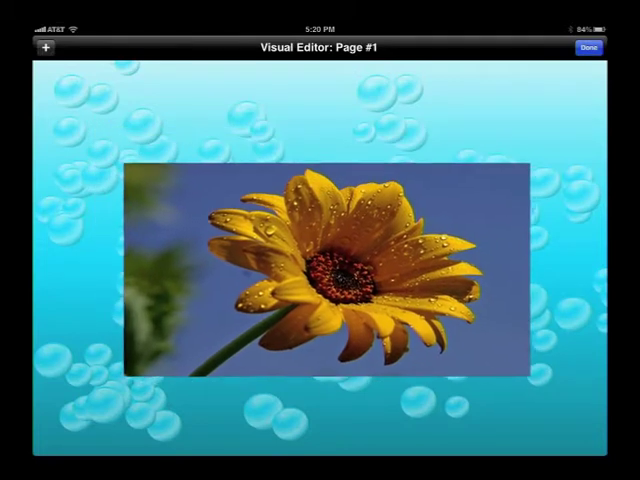
{"action": "left_click_drag", "start_coordinate": [496, 358], "coordinate": [554, 394]}
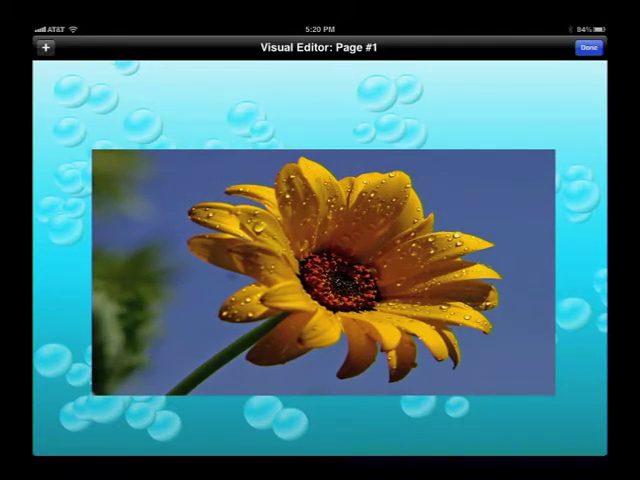
{"action": "double_click", "coordinate": [323, 272]}
- Swap the picture's image to Golden Gate.jpg from the App Library's Scenic Places folder
{"action": "left_click", "coordinate": [569, 213]}
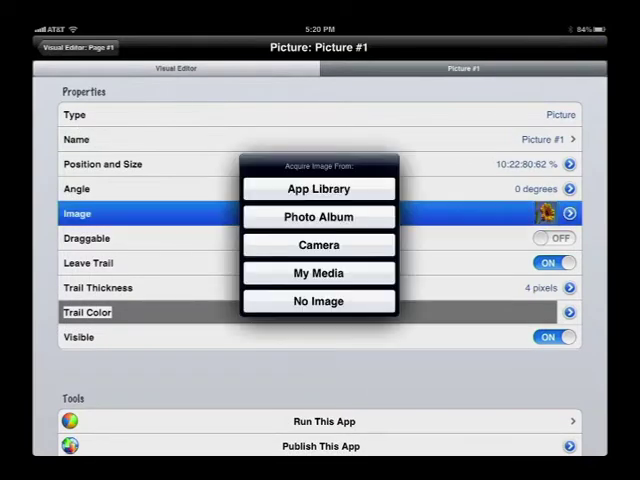
{"action": "left_click", "coordinate": [319, 189]}
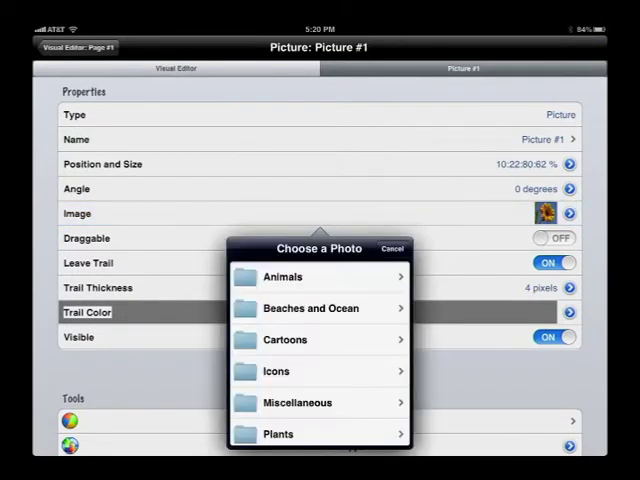
{"action": "scroll", "coordinate": [319, 340], "scroll_direction": "down", "scroll_amount": 3}
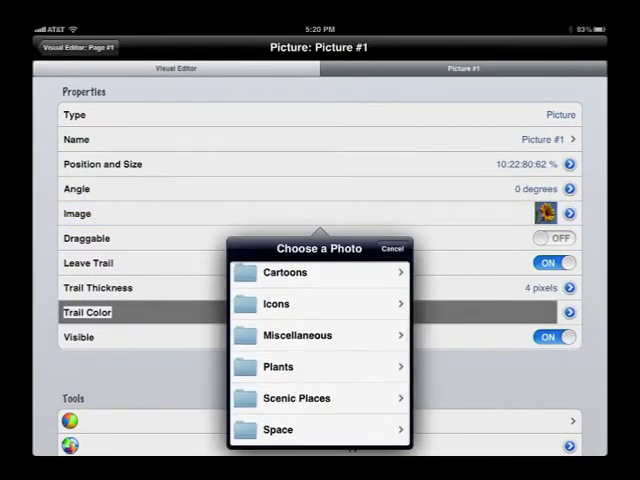
{"action": "left_click", "coordinate": [296, 381]}
{"action": "scroll", "coordinate": [319, 350], "scroll_direction": "down", "scroll_amount": 2}
{"action": "scroll", "coordinate": [319, 350], "scroll_direction": "down", "scroll_amount": 3}
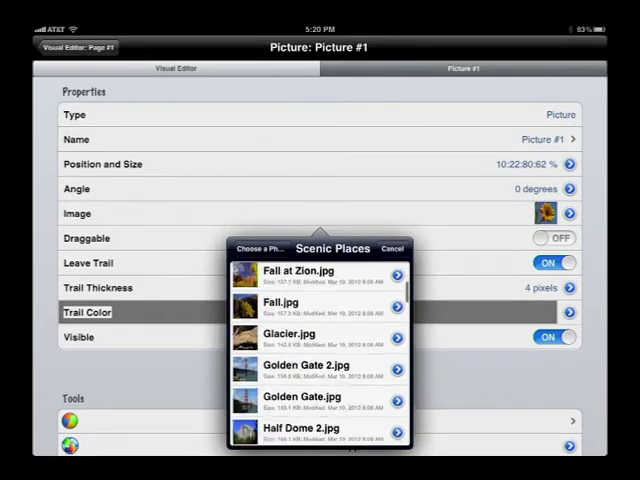
{"action": "left_click", "coordinate": [302, 377]}
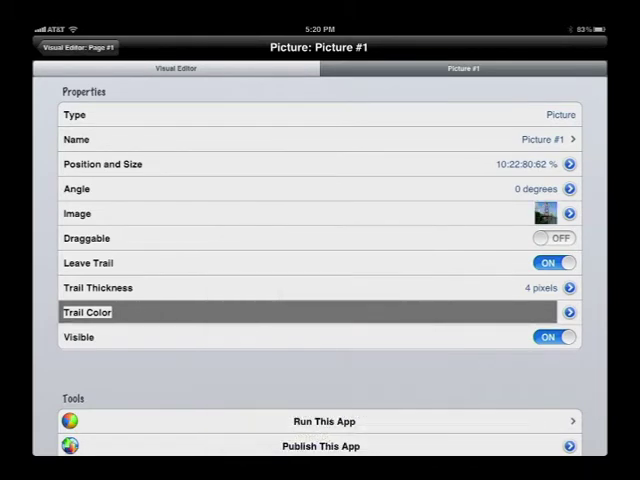
{"action": "scroll", "coordinate": [320, 300], "scroll_direction": "down", "scroll_amount": 3}
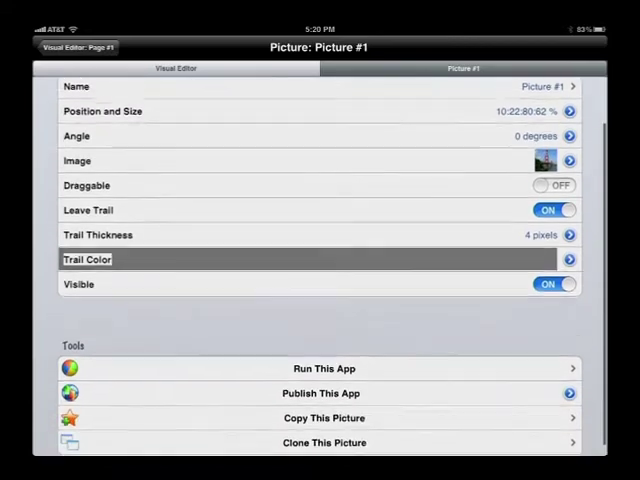
- Clone the Golden Gate picture, creating Picture #2 with the same photo
{"action": "left_click", "coordinate": [324, 430]}
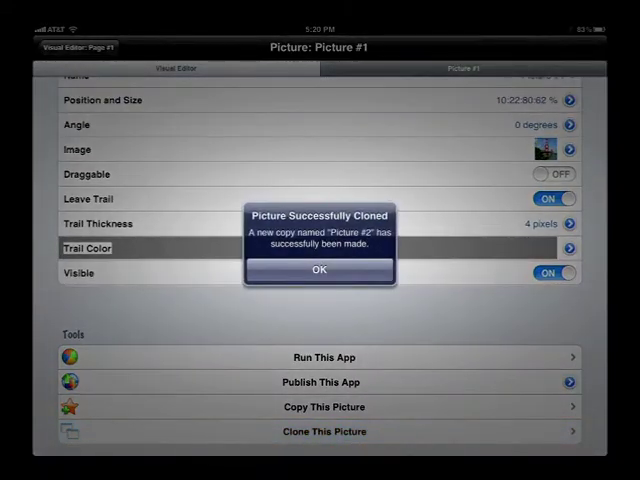
{"action": "left_click", "coordinate": [319, 269]}
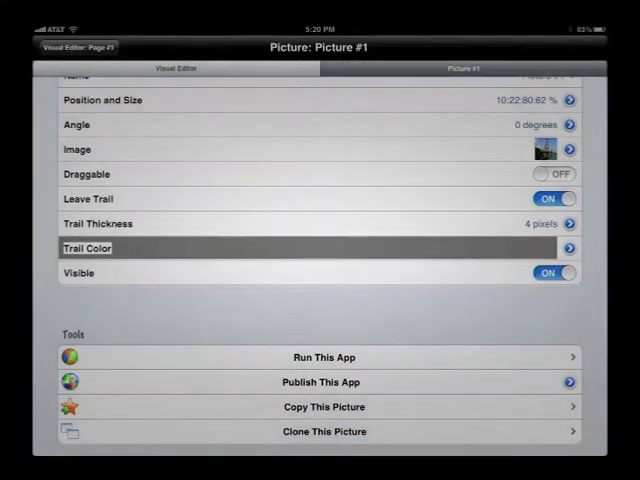
{"action": "scroll", "coordinate": [320, 250], "scroll_direction": "up", "scroll_amount": 3}
{"action": "scroll", "coordinate": [320, 250], "scroll_direction": "down", "scroll_amount": 1}
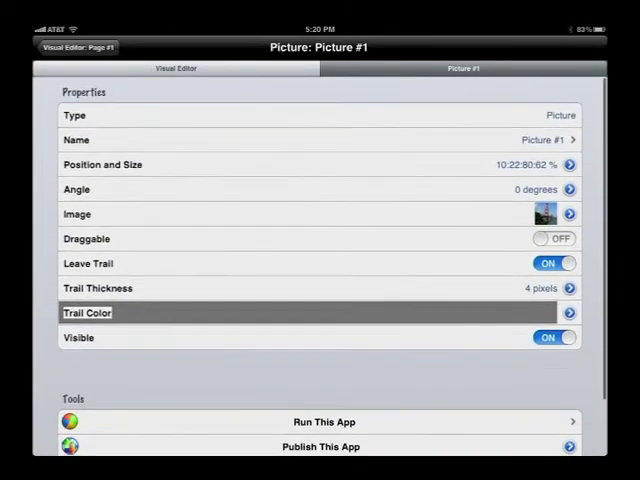
- Rename the original picture to 'Front' and select the clone on the canvas
{"action": "left_click", "coordinate": [320, 162]}
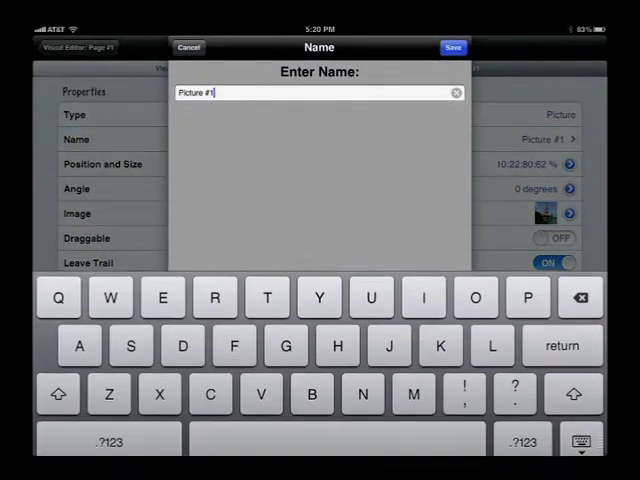
{"action": "left_click", "coordinate": [456, 124]}
{"action": "type", "text": "Fr"}
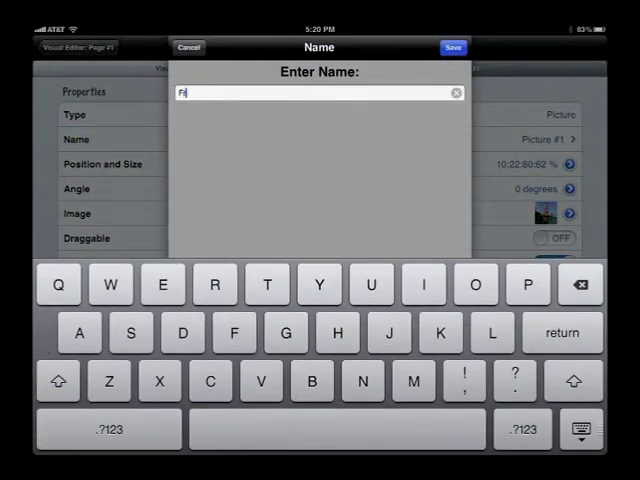
{"action": "type", "text": "ont"}
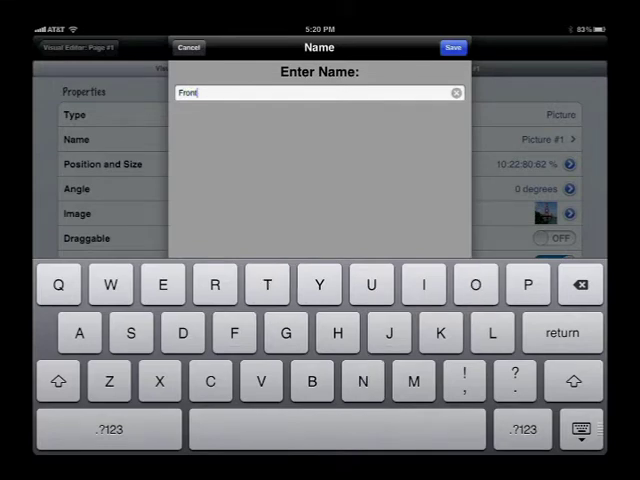
{"action": "left_click", "coordinate": [453, 47]}
{"action": "left_click", "coordinate": [78, 47]}
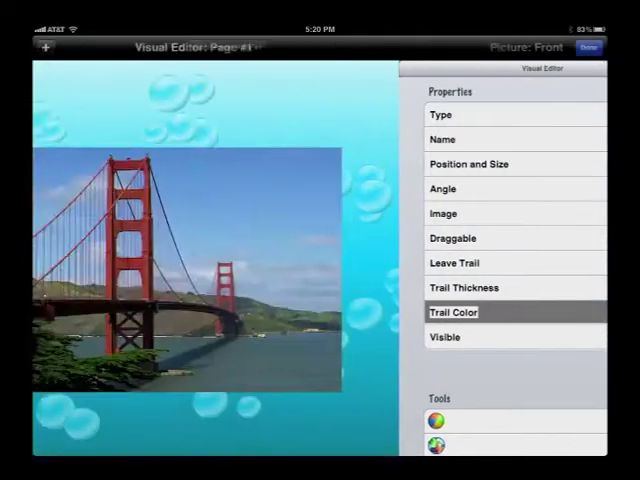
{"action": "left_click", "coordinate": [320, 270]}
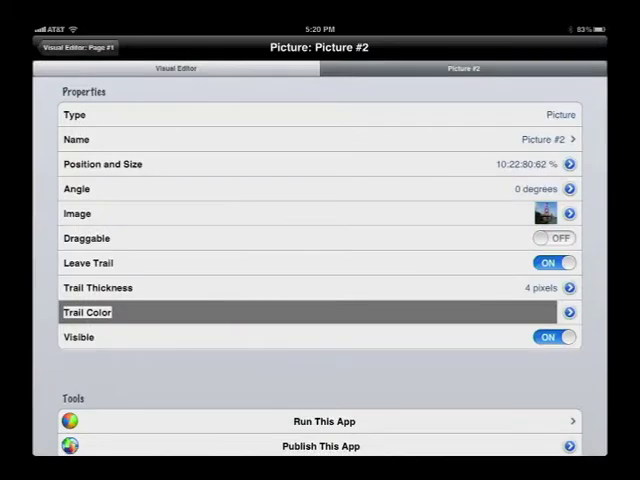
- Rename the second picture to 'Back'
{"action": "left_click", "coordinate": [320, 139]}
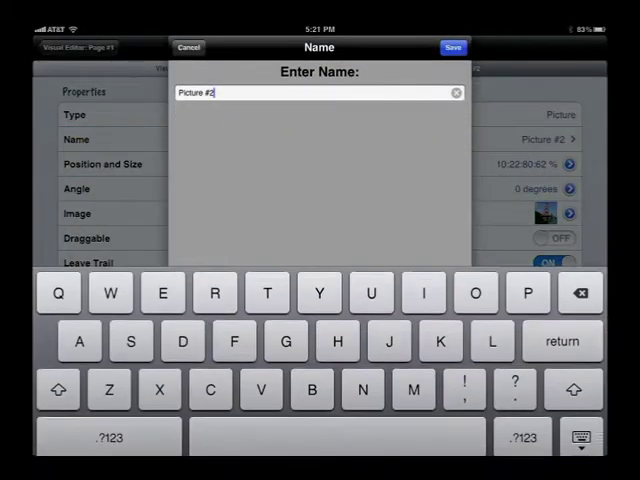
{"action": "left_click", "coordinate": [456, 92]}
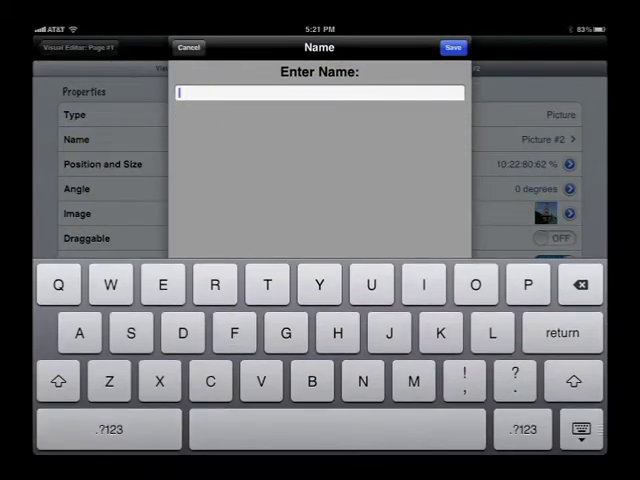
{"action": "type", "text": "Bac"}
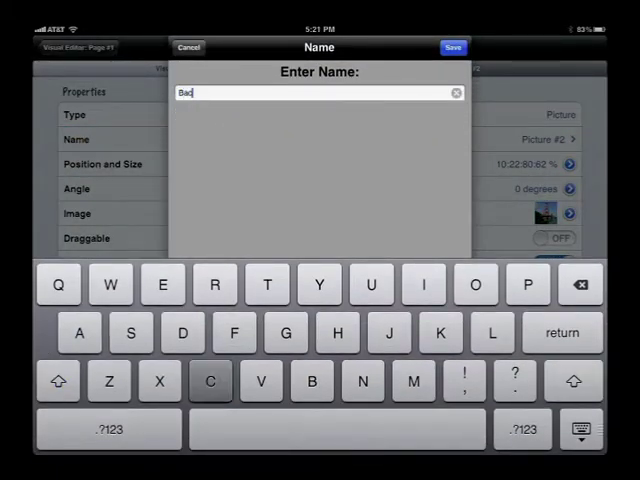
{"action": "type", "text": "k"}
{"action": "left_click", "coordinate": [453, 47]}
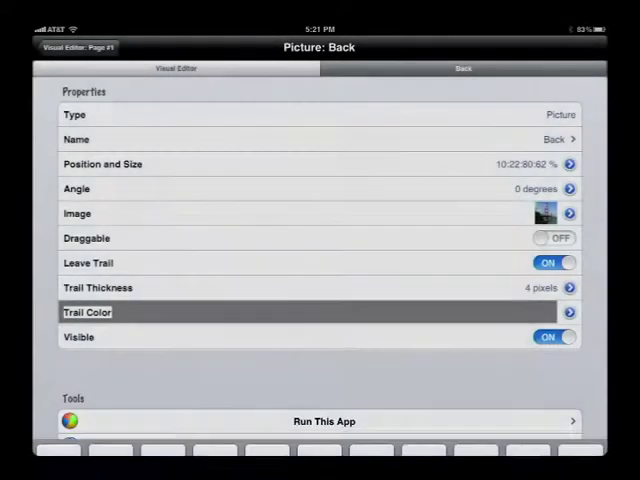
- Give the Back picture Postcard.png from Miscellaneous and set Visible to OFF
{"action": "left_click", "coordinate": [300, 213]}
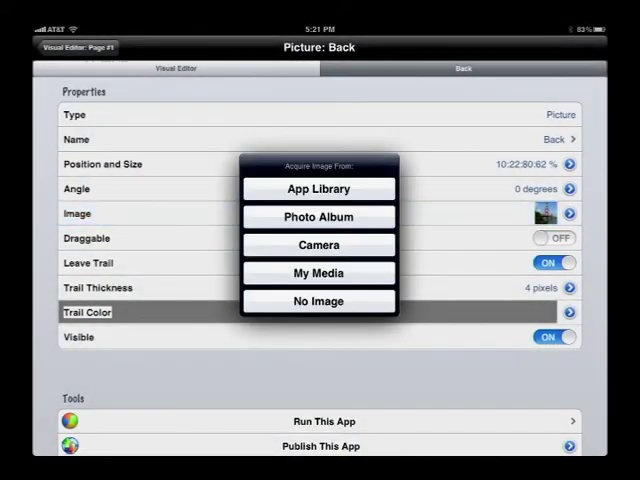
{"action": "left_click", "coordinate": [318, 189]}
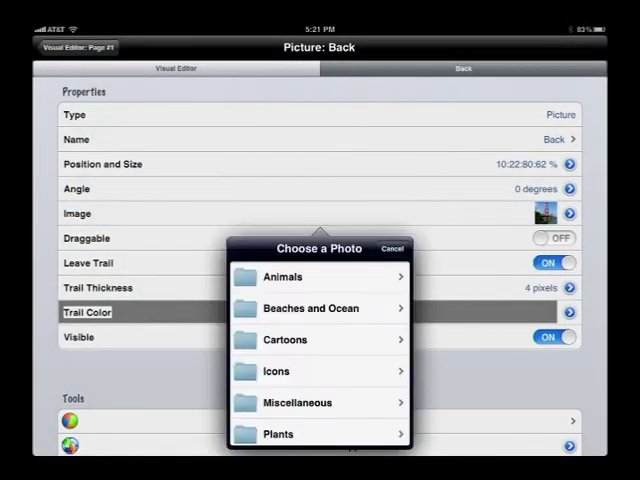
{"action": "left_click", "coordinate": [312, 402]}
{"action": "scroll", "coordinate": [318, 350], "scroll_direction": "down", "scroll_amount": 5}
{"action": "scroll", "coordinate": [318, 350], "scroll_direction": "down", "scroll_amount": 5}
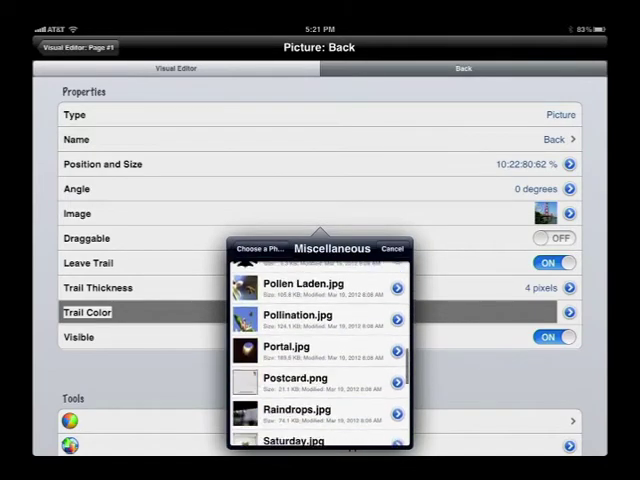
{"action": "scroll", "coordinate": [318, 350], "scroll_direction": "up", "scroll_amount": 1}
{"action": "left_click", "coordinate": [295, 376]}
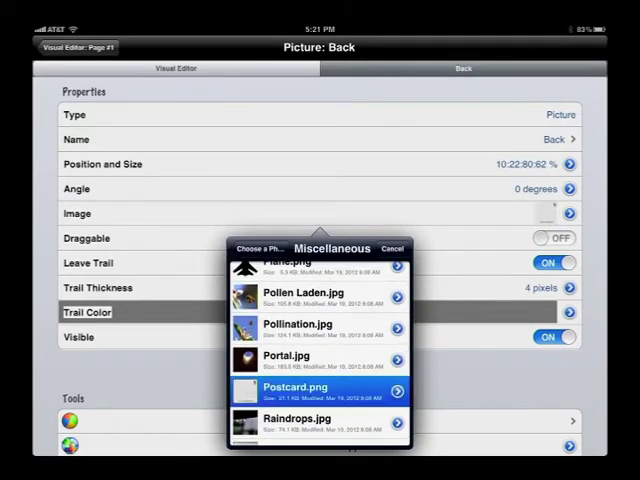
{"action": "left_click", "coordinate": [553, 337]}
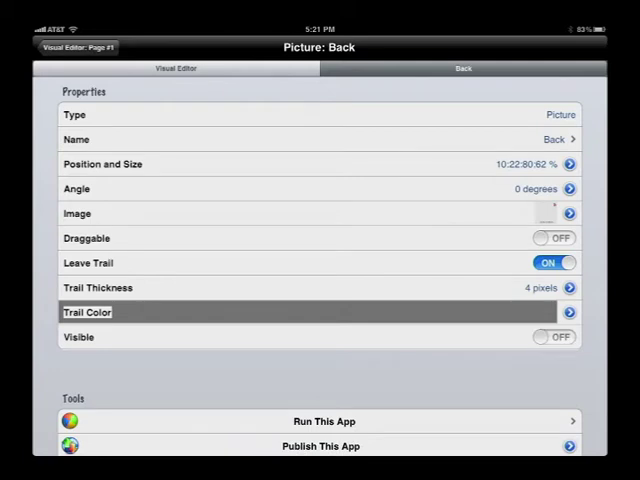
- Add a Segmented Bar, move it above the Golden Gate photo and narrow its width
{"action": "left_click", "coordinate": [78, 47]}
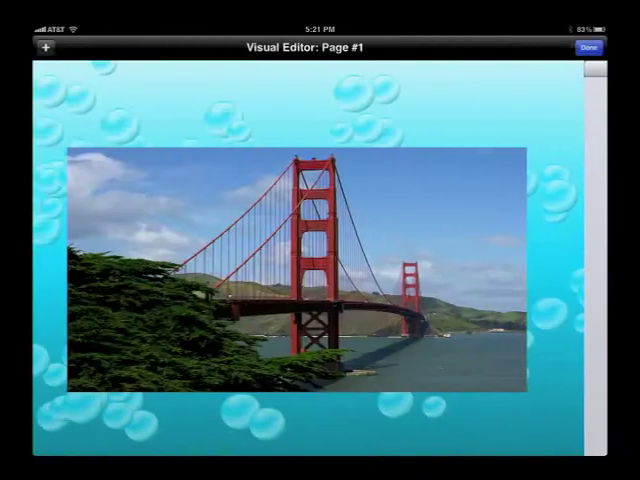
{"action": "left_click", "coordinate": [45, 47]}
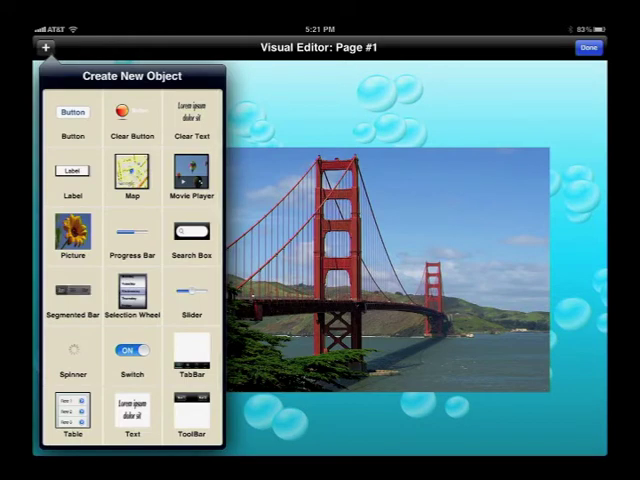
{"action": "left_click", "coordinate": [72, 118]}
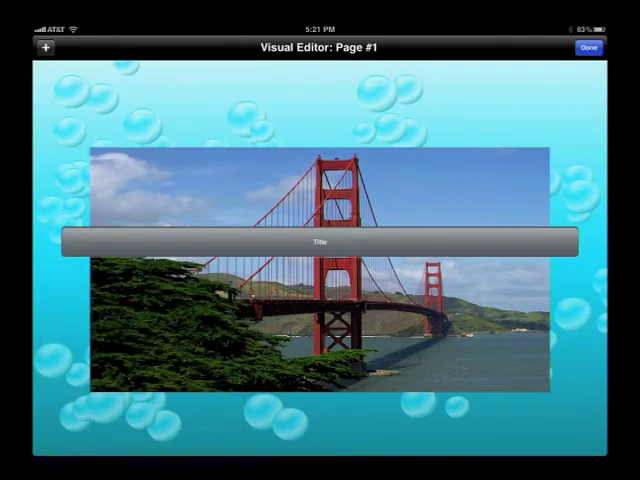
{"action": "left_click_drag", "start_coordinate": [320, 242], "coordinate": [333, 101]}
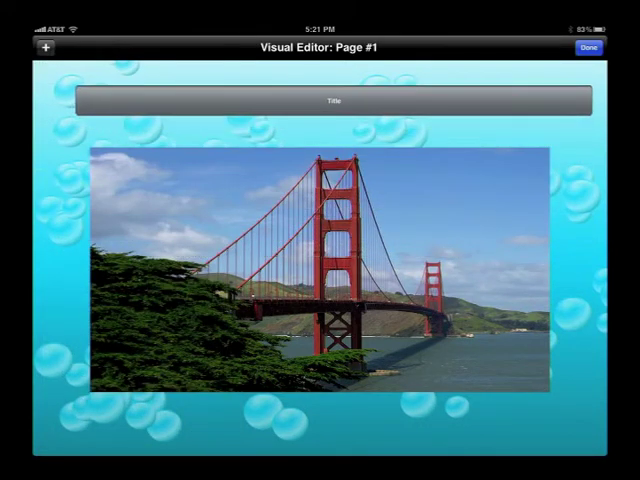
{"action": "left_click_drag", "start_coordinate": [590, 101], "coordinate": [477, 97]}
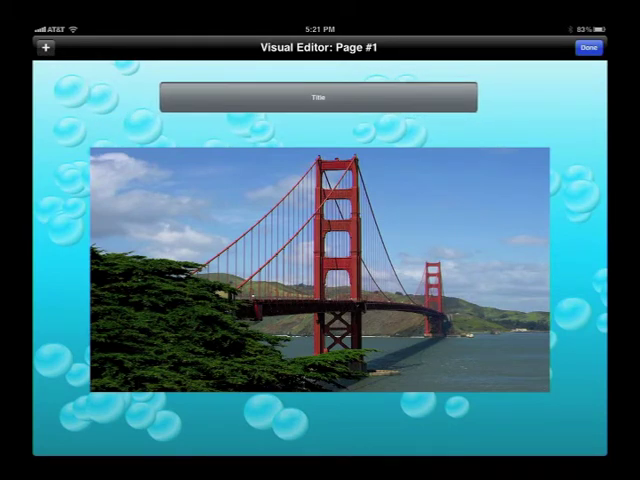
- Title the segmented bar's first item 'Front' and bring up its item-selected script
{"action": "left_click", "coordinate": [318, 97]}
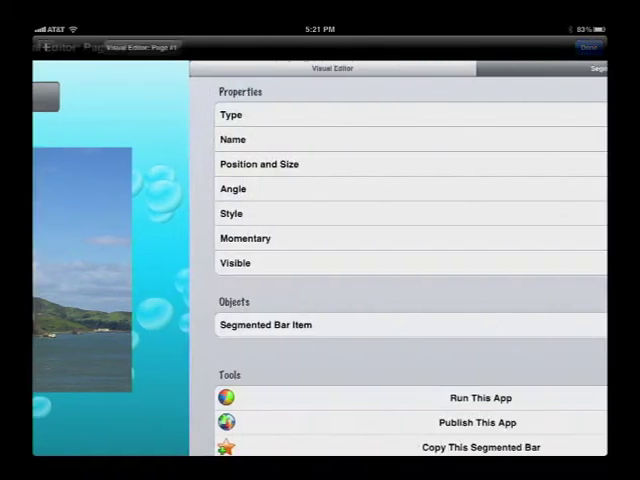
{"action": "left_click", "coordinate": [320, 324]}
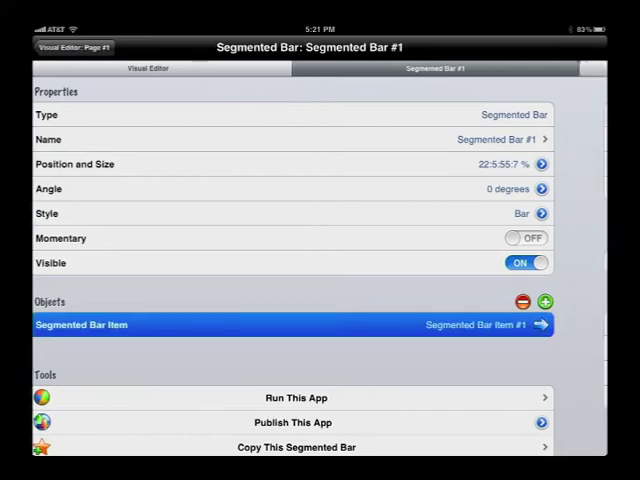
{"action": "left_click", "coordinate": [320, 188]}
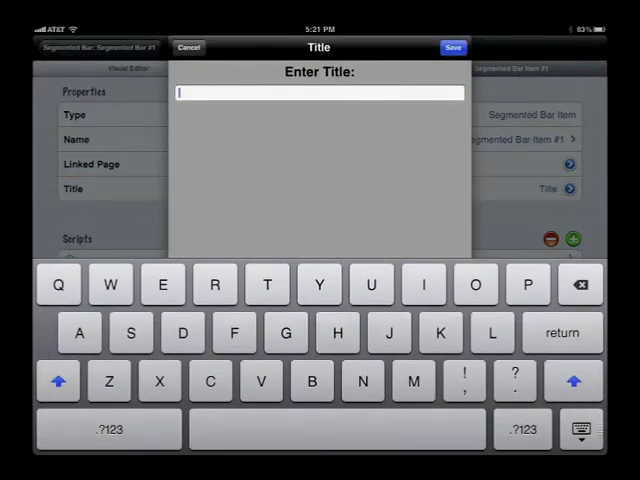
{"action": "type", "text": "Fron"}
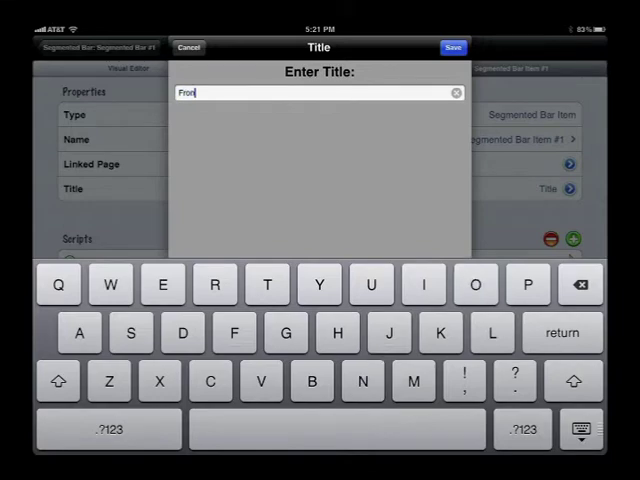
{"action": "type", "text": "t"}
{"action": "left_click", "coordinate": [453, 47]}
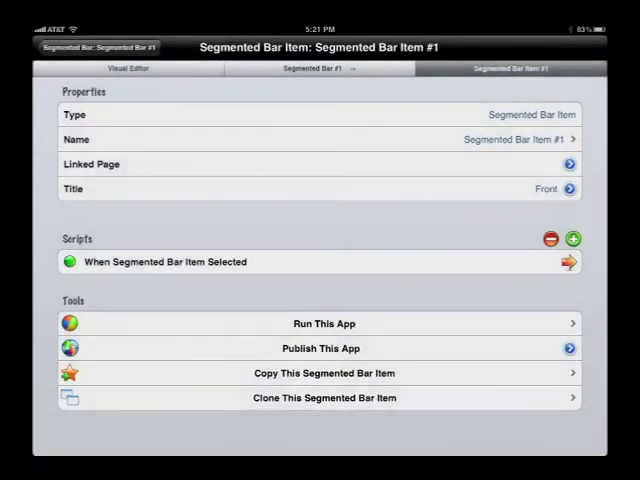
{"action": "left_click", "coordinate": [320, 261]}
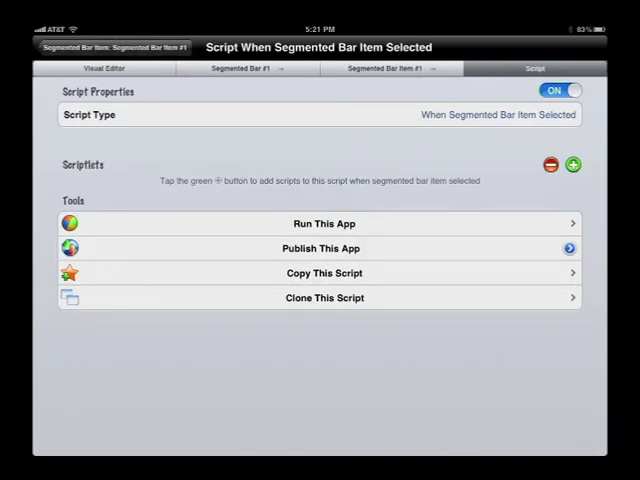
- Add a Set Visibility scriptlet to the Front item's script, targeting object type Picture
{"action": "left_click", "coordinate": [573, 164]}
{"action": "left_click", "coordinate": [457, 79]}
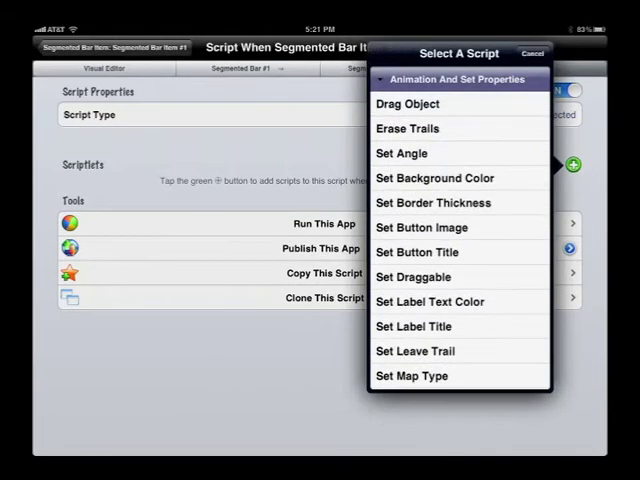
{"action": "scroll", "coordinate": [460, 240], "scroll_direction": "down", "scroll_amount": 3}
{"action": "scroll", "coordinate": [460, 240], "scroll_direction": "down", "scroll_amount": 3}
{"action": "scroll", "coordinate": [460, 240], "scroll_direction": "down", "scroll_amount": 2}
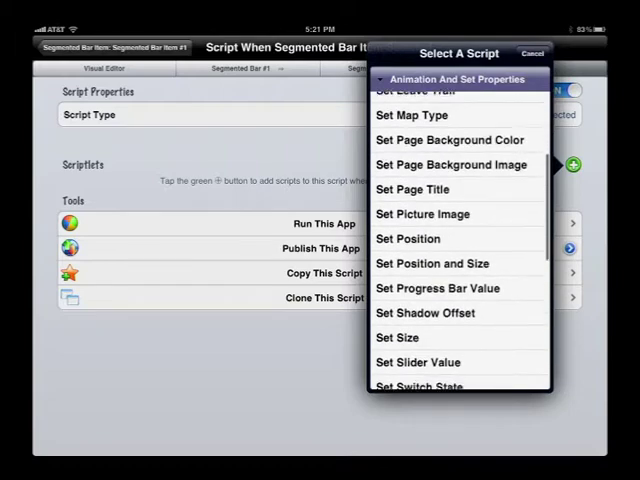
{"action": "scroll", "coordinate": [460, 240], "scroll_direction": "down", "scroll_amount": 2}
{"action": "scroll", "coordinate": [460, 240], "scroll_direction": "down", "scroll_amount": 3}
{"action": "scroll", "coordinate": [460, 240], "scroll_direction": "down", "scroll_amount": 3}
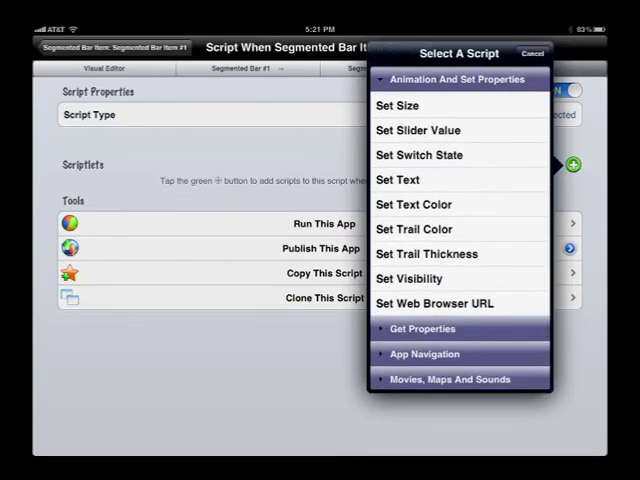
{"action": "left_click", "coordinate": [460, 278]}
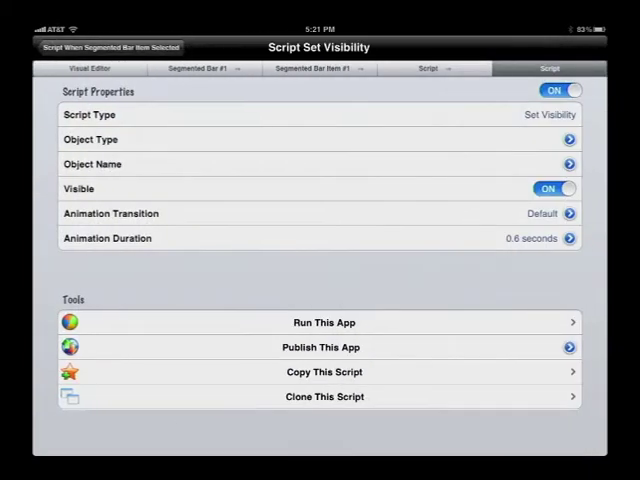
{"action": "left_click", "coordinate": [320, 139]}
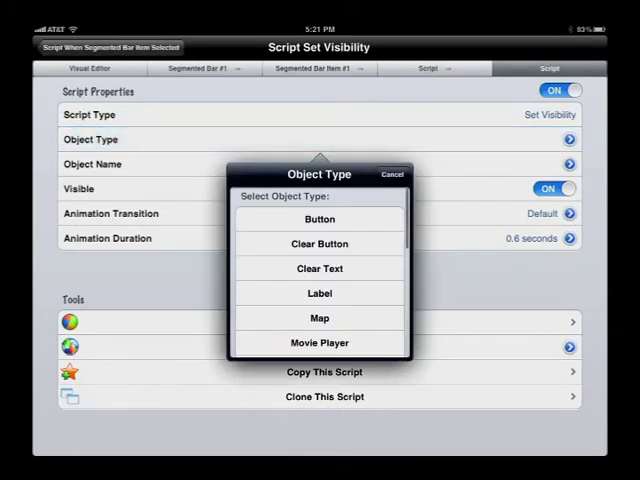
{"action": "scroll", "coordinate": [320, 270], "scroll_direction": "down", "scroll_amount": 3}
{"action": "left_click", "coordinate": [320, 279]}
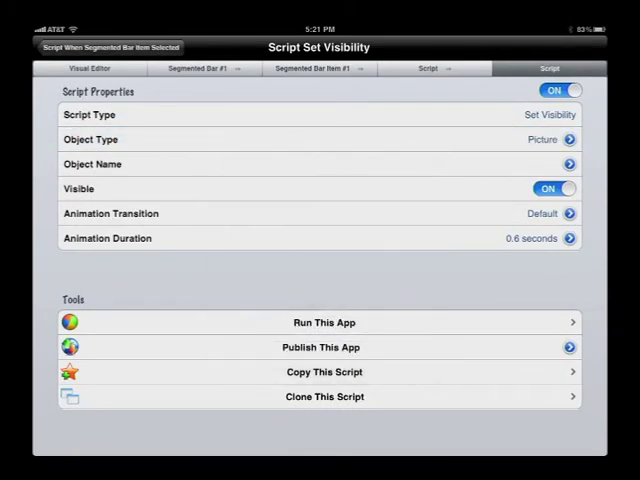
- Target picture 'Front' with a Flip From Left transition for the scriptlet
{"action": "left_click", "coordinate": [320, 164]}
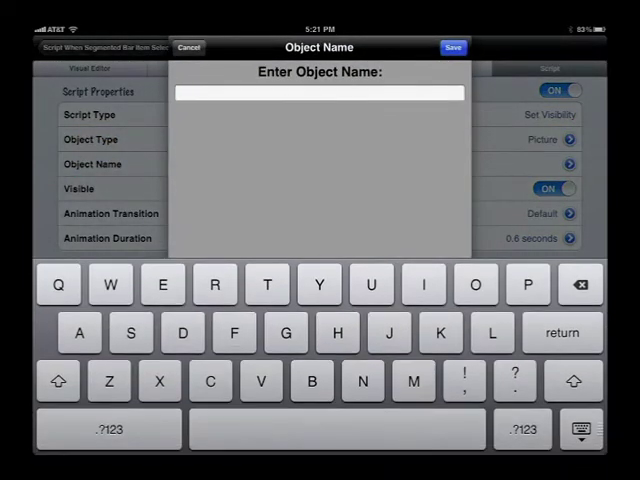
{"action": "type", "text": "Fro"}
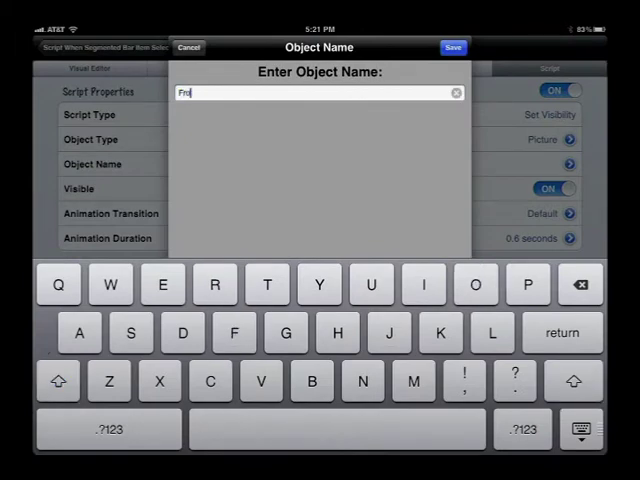
{"action": "type", "text": "nt"}
{"action": "left_click", "coordinate": [453, 47]}
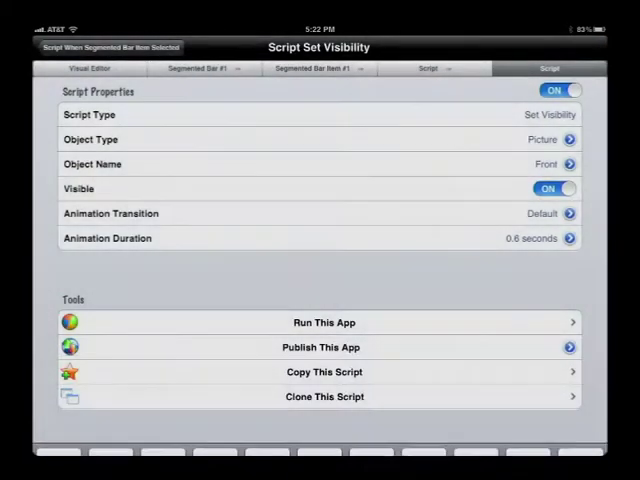
{"action": "left_click", "coordinate": [320, 213]}
{"action": "scroll", "coordinate": [320, 350], "scroll_direction": "down", "scroll_amount": 1}
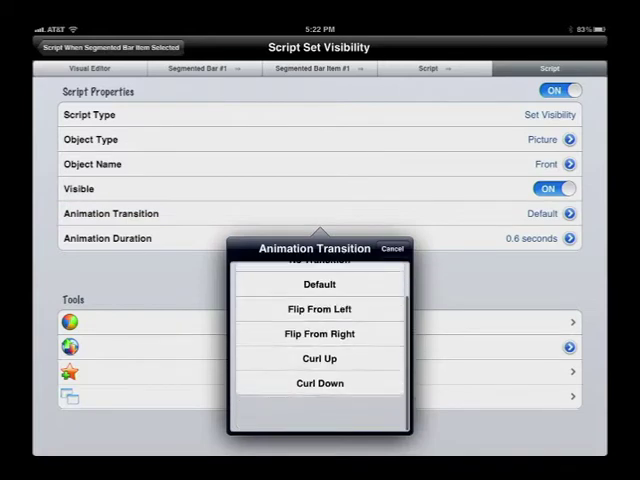
{"action": "left_click", "coordinate": [320, 338]}
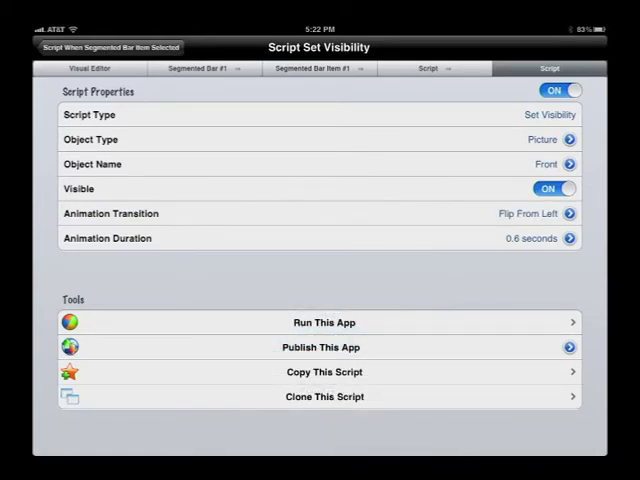
{"action": "left_click", "coordinate": [110, 47]}
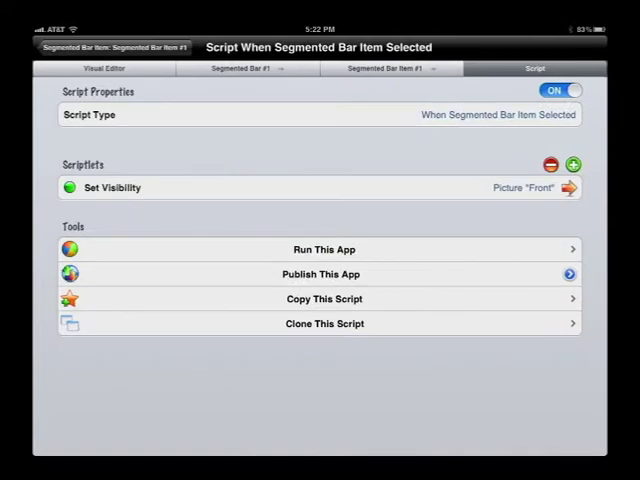
- Clone the Set Visibility scriptlet so the script has a second copy
{"action": "left_click", "coordinate": [320, 187]}
{"action": "left_click", "coordinate": [324, 396]}
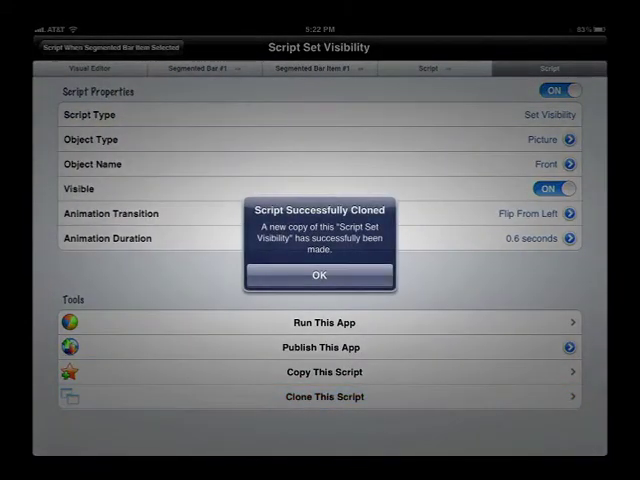
{"action": "left_click", "coordinate": [320, 273]}
{"action": "left_click", "coordinate": [110, 47]}
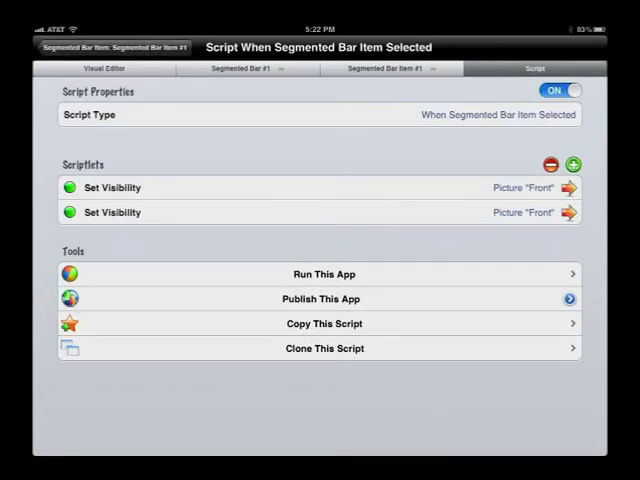
- Make the second scriptlet target picture 'Back' with Visible switched off
{"action": "left_click", "coordinate": [320, 212]}
{"action": "left_click", "coordinate": [320, 164]}
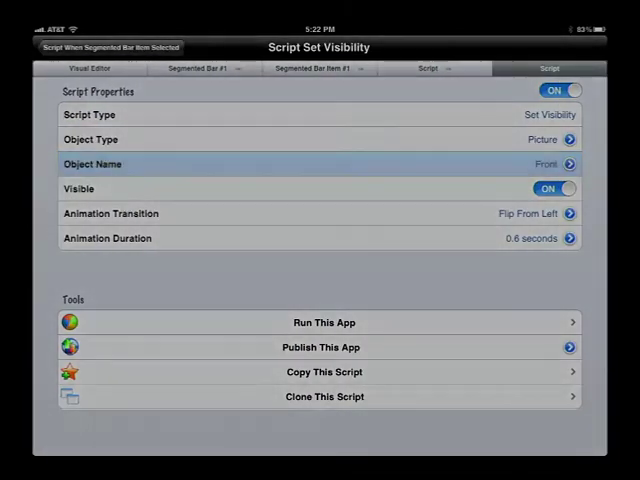
{"action": "left_click", "coordinate": [300, 110]}
{"action": "left_click", "coordinate": [457, 92]}
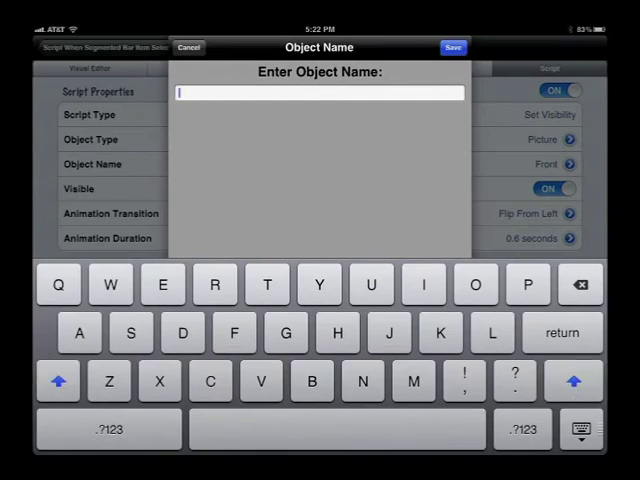
{"action": "type", "text": "Bac"}
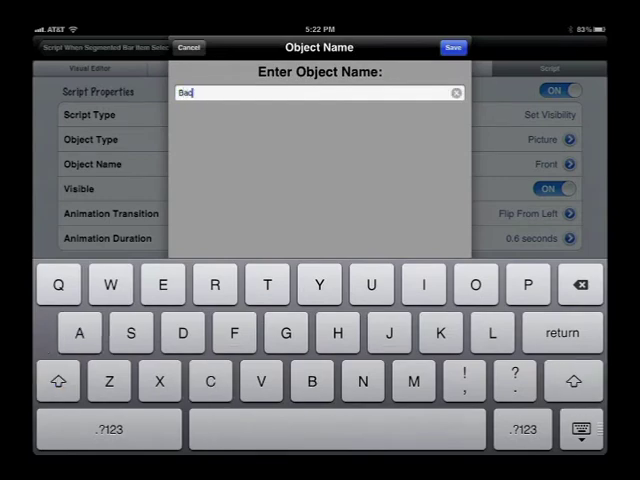
{"action": "type", "text": "k"}
{"action": "left_click", "coordinate": [453, 47]}
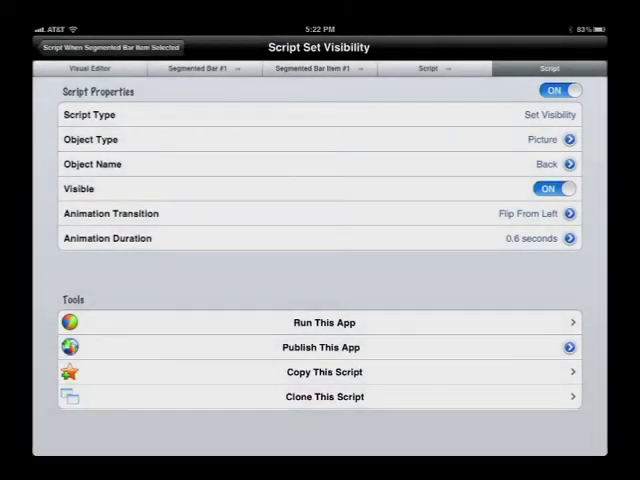
{"action": "left_click", "coordinate": [553, 188]}
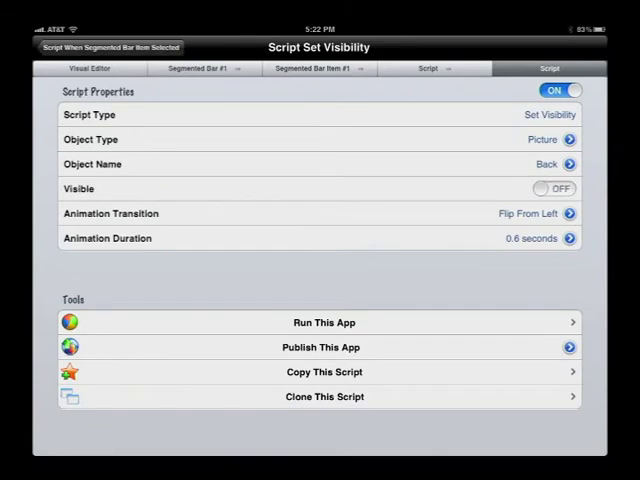
{"action": "left_click", "coordinate": [110, 47]}
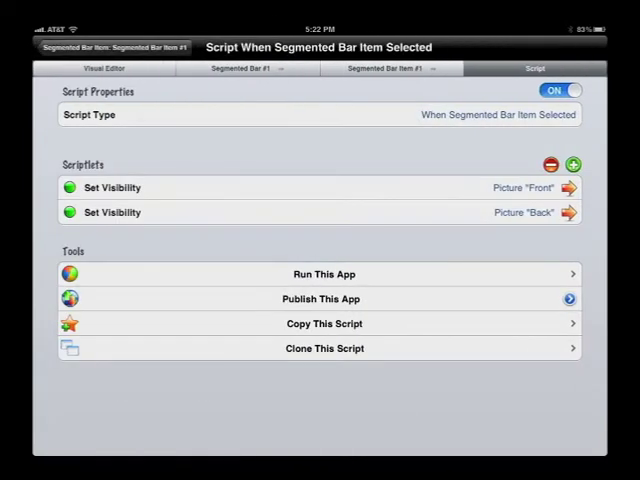
- Clone Segmented Bar Item #1, creating a second item with its scriptlets
{"action": "left_click", "coordinate": [110, 47]}
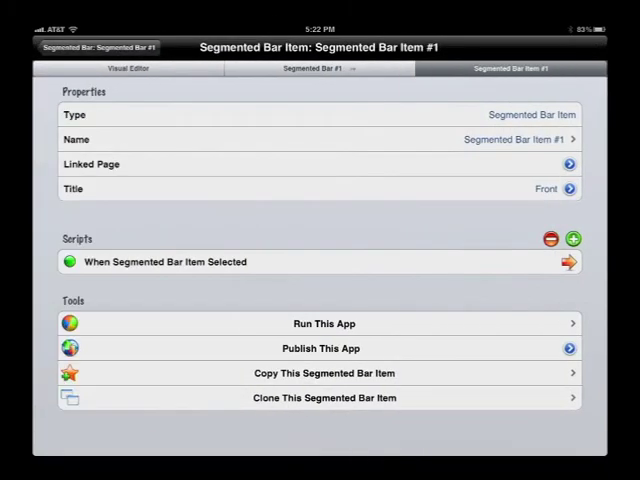
{"action": "left_click", "coordinate": [98, 47]}
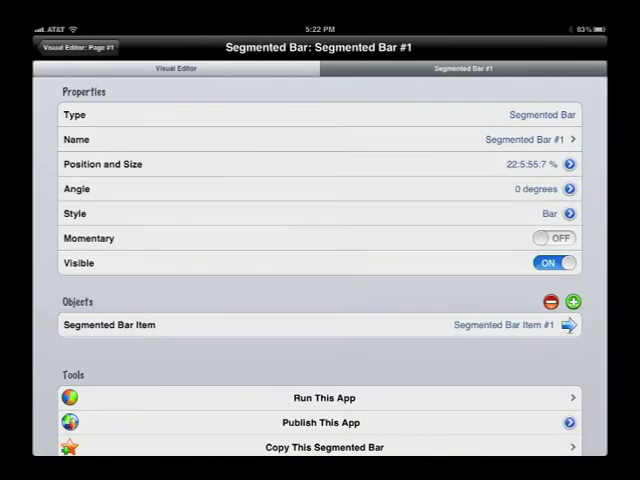
{"action": "left_click", "coordinate": [320, 324]}
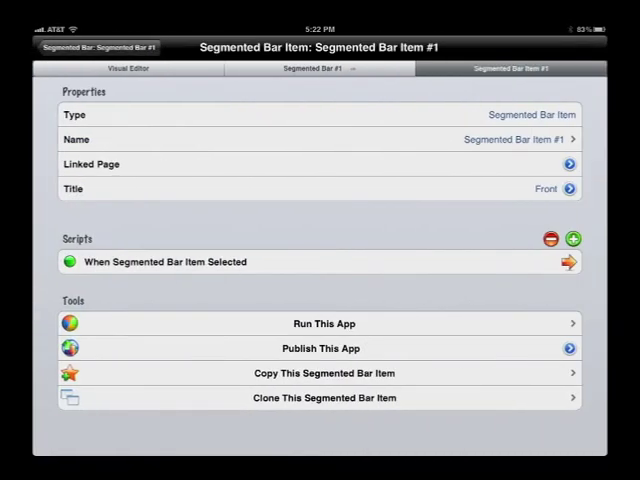
{"action": "left_click", "coordinate": [320, 397]}
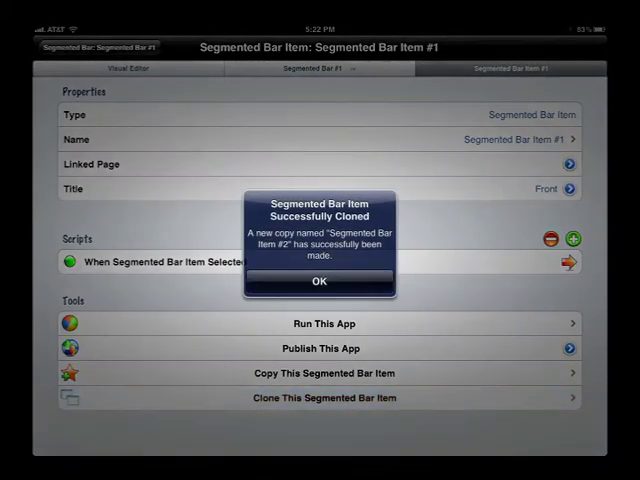
{"action": "left_click", "coordinate": [319, 281]}
{"action": "left_click", "coordinate": [98, 47]}
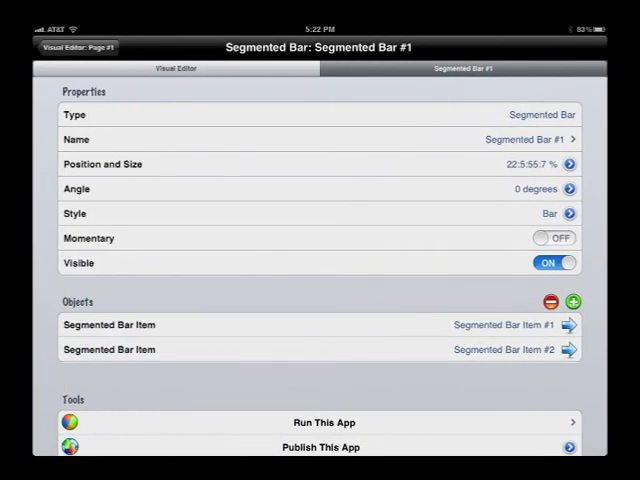
- Retitle the cloned second bar item to 'Back'
{"action": "left_click", "coordinate": [320, 349]}
{"action": "left_click", "coordinate": [320, 188]}
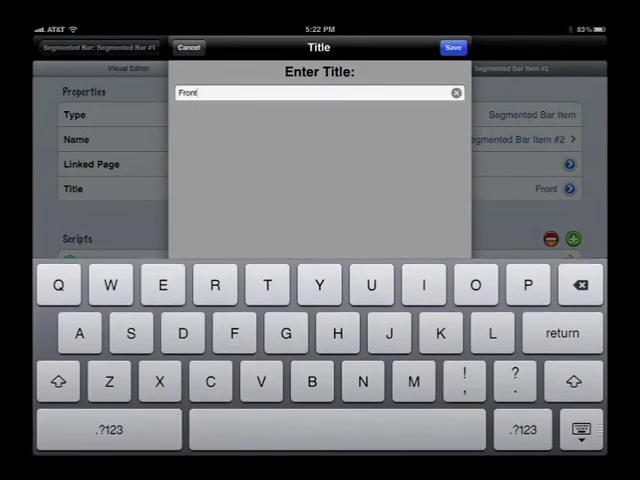
{"action": "left_click", "coordinate": [456, 93]}
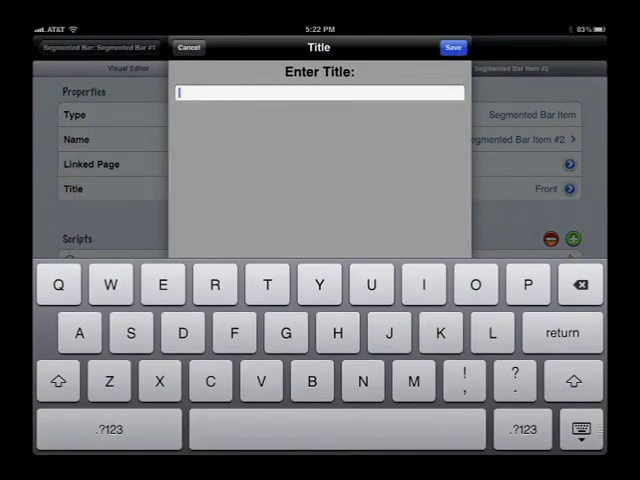
{"action": "type", "text": "Bac"}
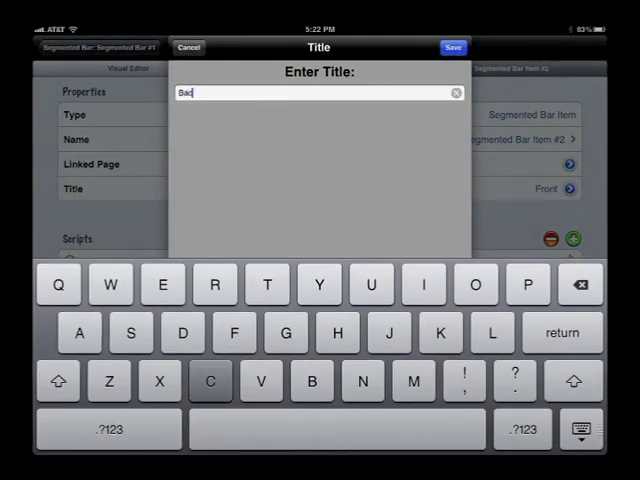
{"action": "type", "text": "k"}
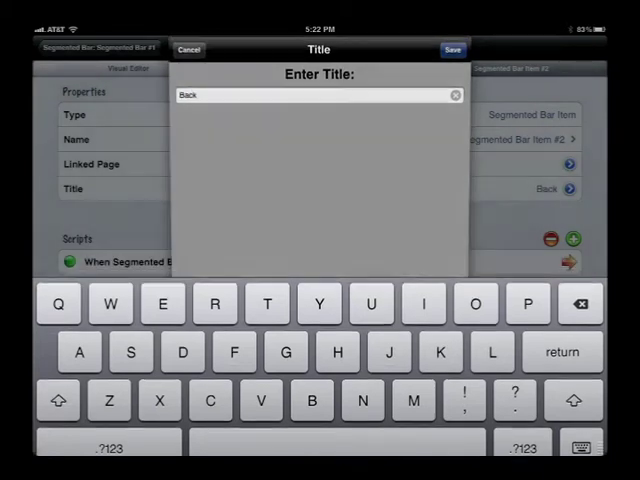
{"action": "left_click", "coordinate": [452, 49]}
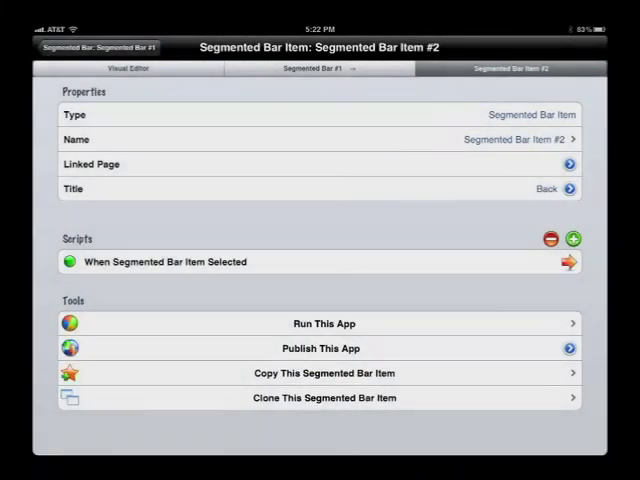
- In bar item #2's script, set the Front picture scriptlet to Visible OFF with Flip From Right
{"action": "left_click", "coordinate": [300, 261]}
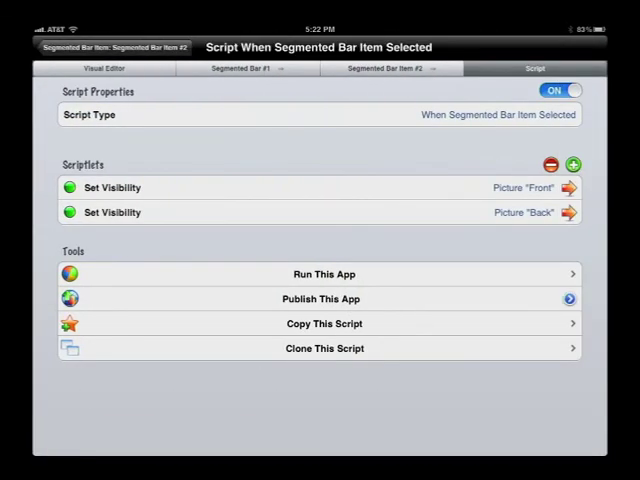
{"action": "left_click", "coordinate": [320, 187]}
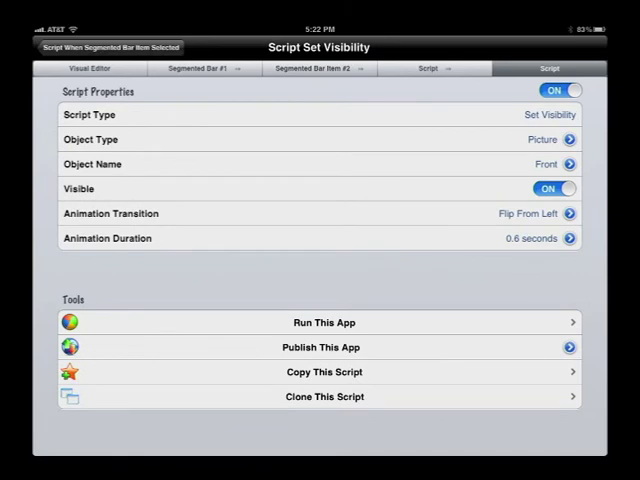
{"action": "left_click", "coordinate": [553, 188]}
{"action": "left_click", "coordinate": [320, 213]}
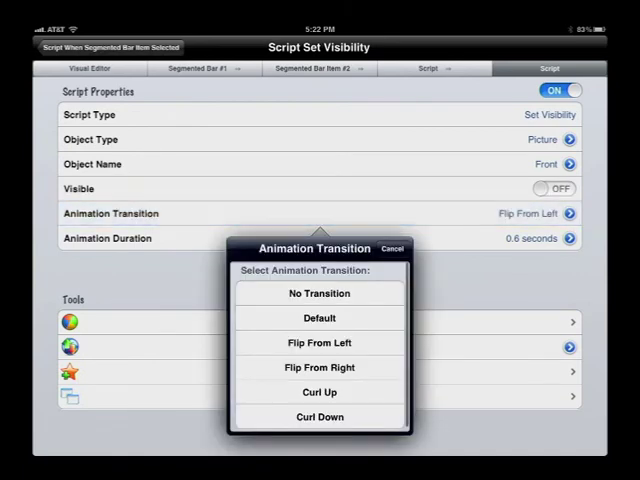
{"action": "left_click", "coordinate": [320, 367]}
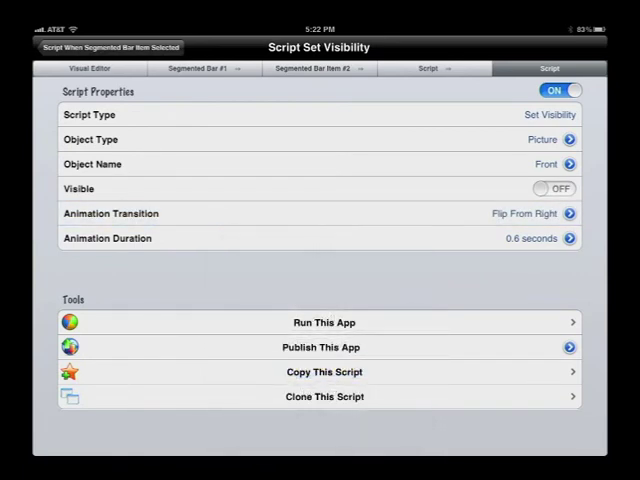
{"action": "left_click", "coordinate": [110, 47]}
- Set the Back picture scriptlet to Visible ON with Flip From Right, then launch Run This App
{"action": "left_click", "coordinate": [320, 212]}
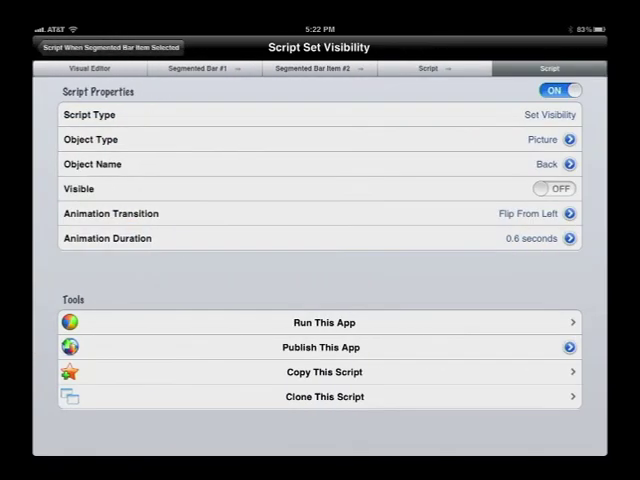
{"action": "left_click", "coordinate": [553, 188]}
{"action": "left_click", "coordinate": [320, 213]}
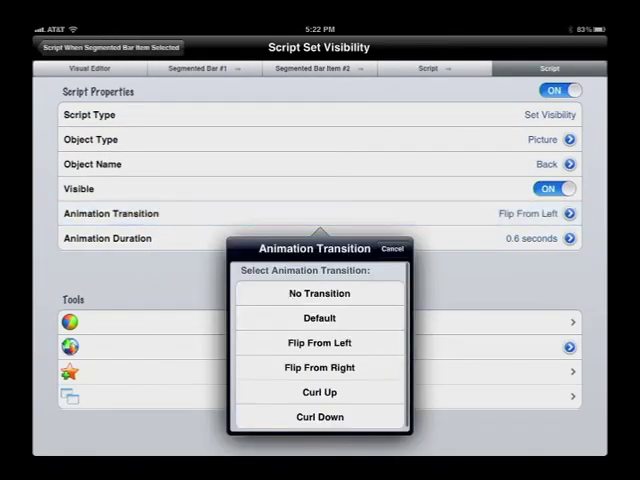
{"action": "left_click", "coordinate": [320, 367]}
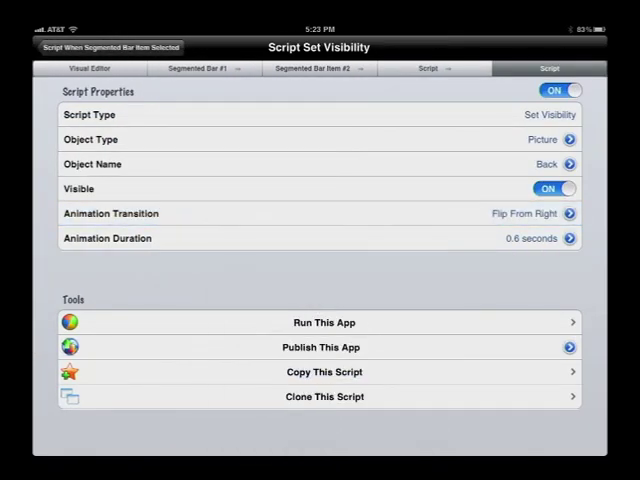
{"action": "left_click", "coordinate": [320, 322]}
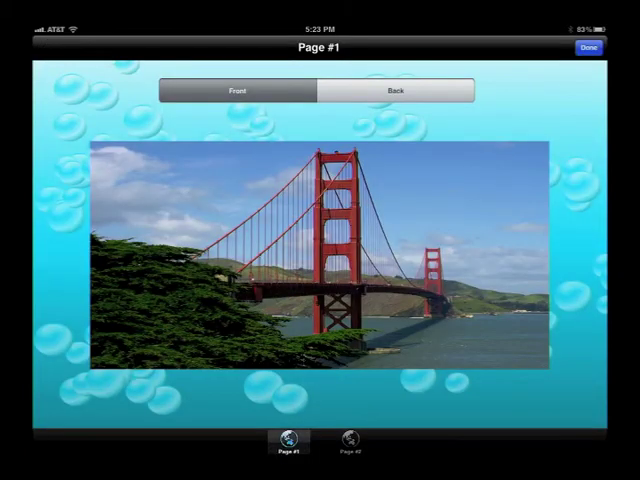
- Tap Back, Front, Back on the segmented bar, flipping between bridge photo and stamped postcard back
{"action": "left_click", "coordinate": [395, 90]}
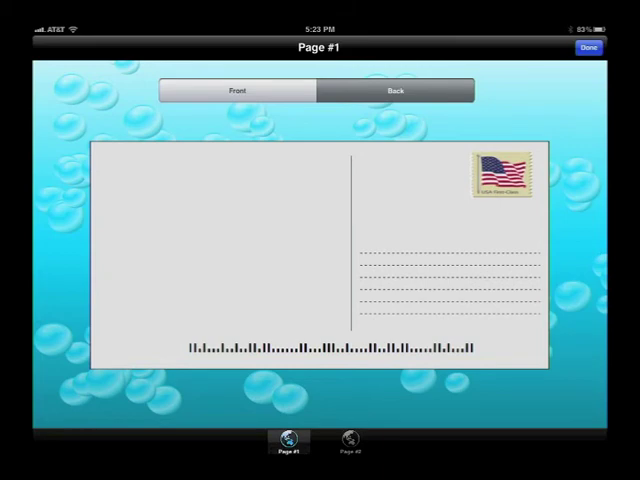
{"action": "left_click", "coordinate": [237, 90]}
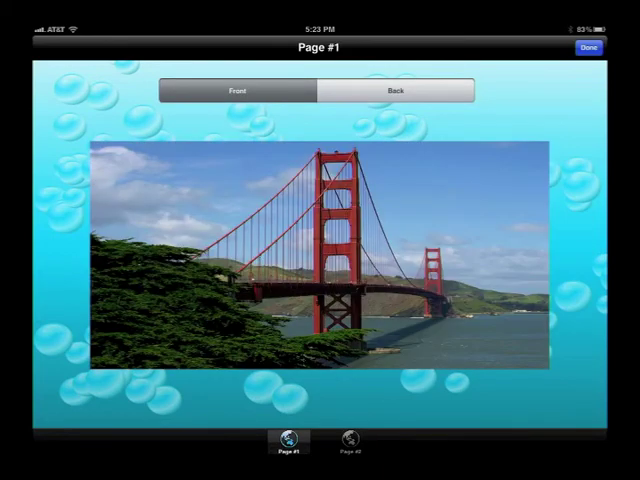
{"action": "left_click", "coordinate": [395, 90]}
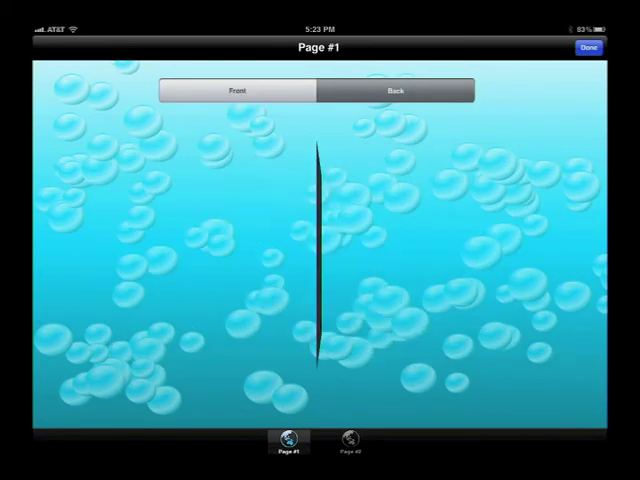